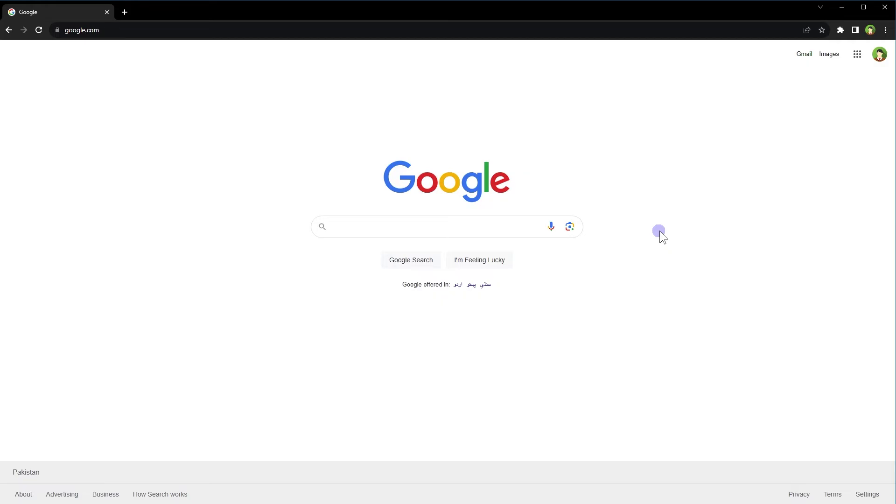
Step: Zoom the page in and navigate to Settings > Privacy and security > Site settings
key(ctrl+plus)
key(ctrl+plus)
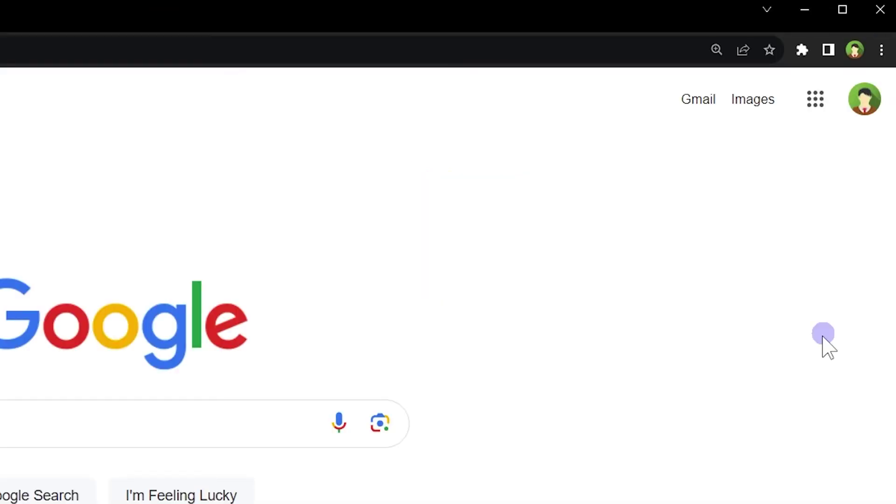
click(881, 50)
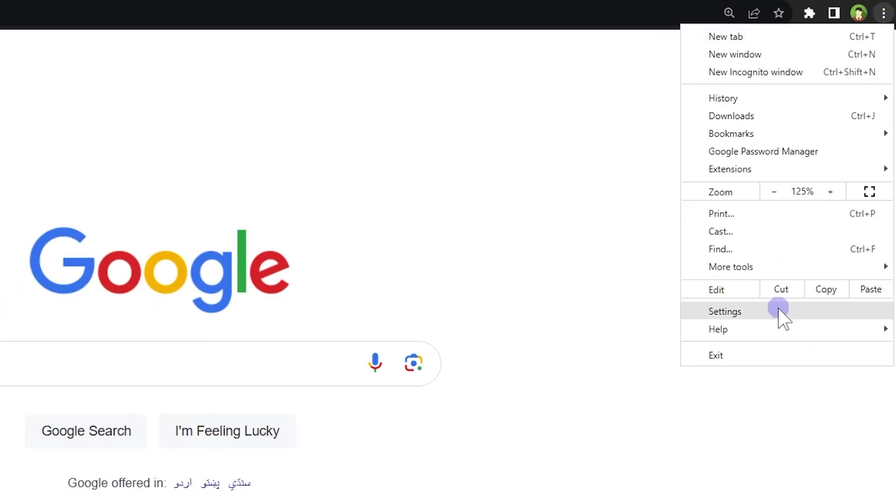
click(782, 317)
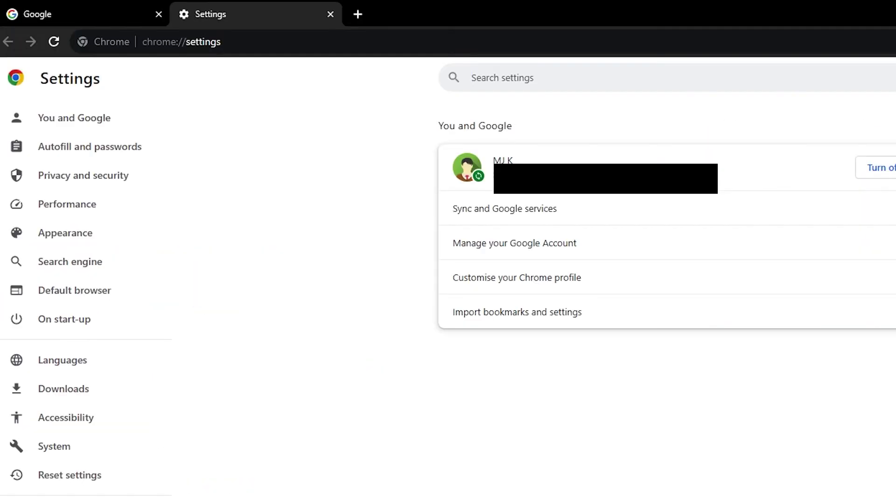
click(112, 182)
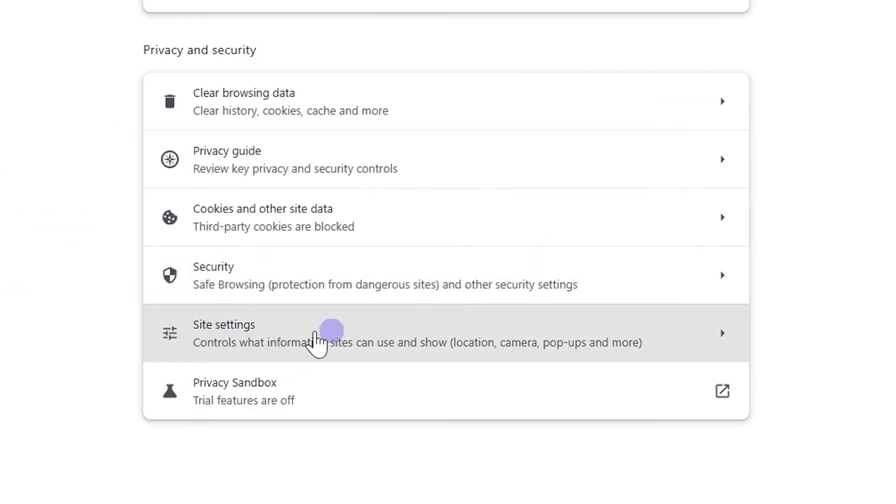
click(354, 359)
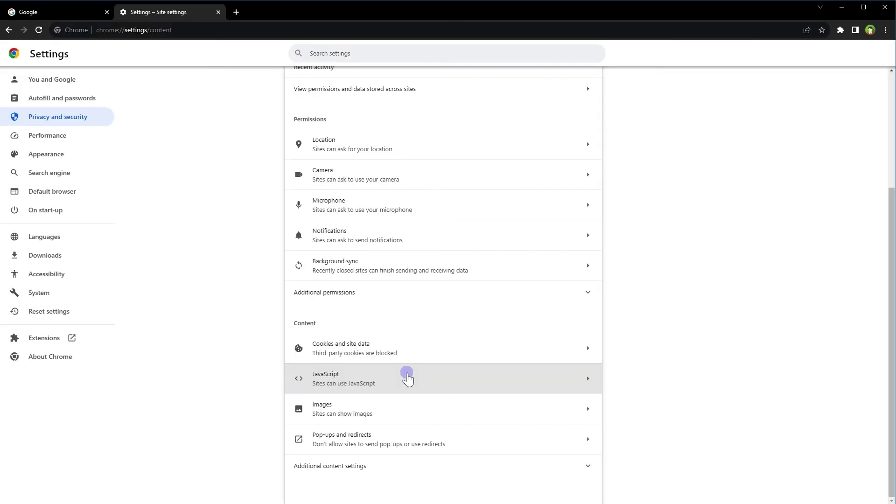
Step: Open the JavaScript row under Content to confirm sites may use JavaScript
click(406, 379)
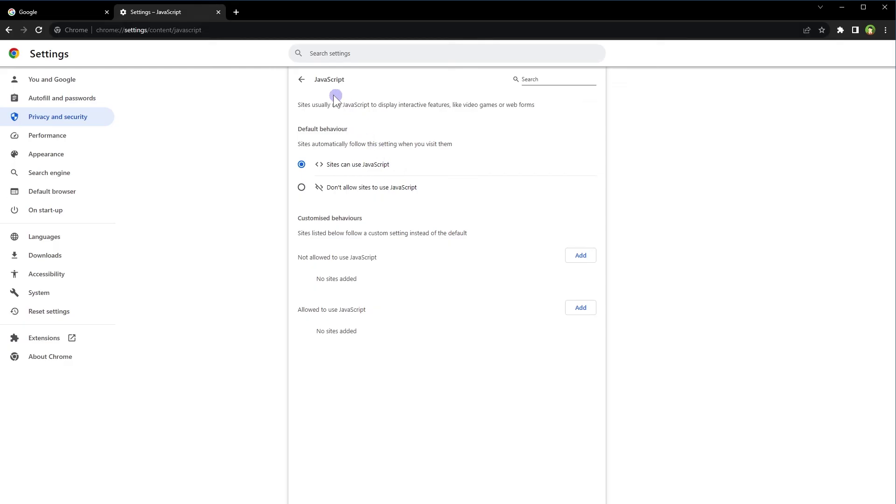
Step: Return to Site settings and open Cookies and site data, showing third-party cookies blocked
click(303, 80)
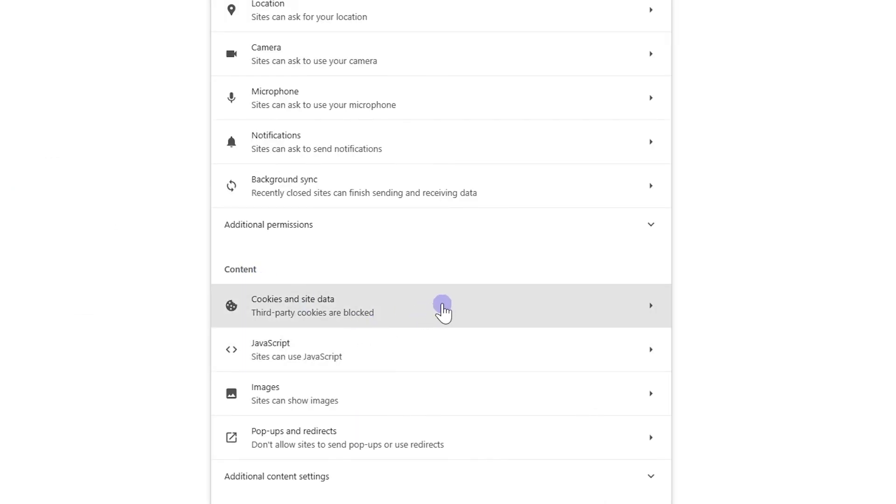
click(443, 308)
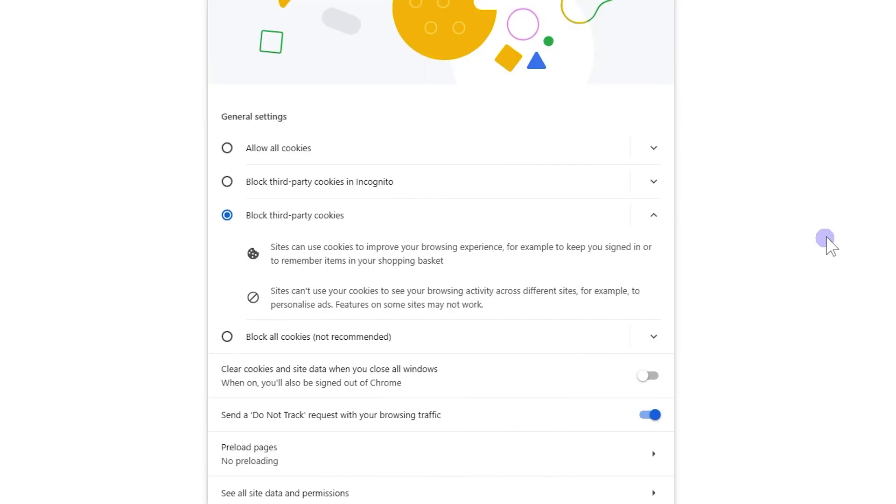